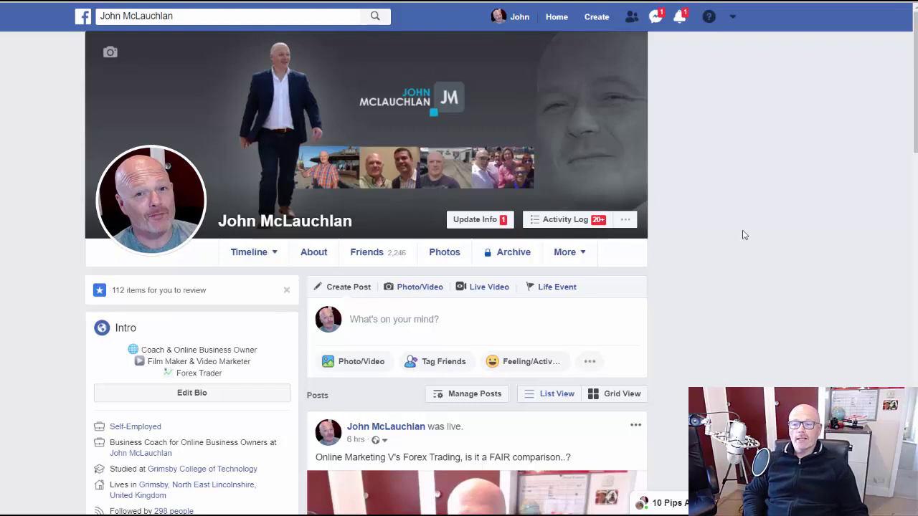
Scroll down to the live video post and start playing the replay.
scroll(743, 235, "down", 2)
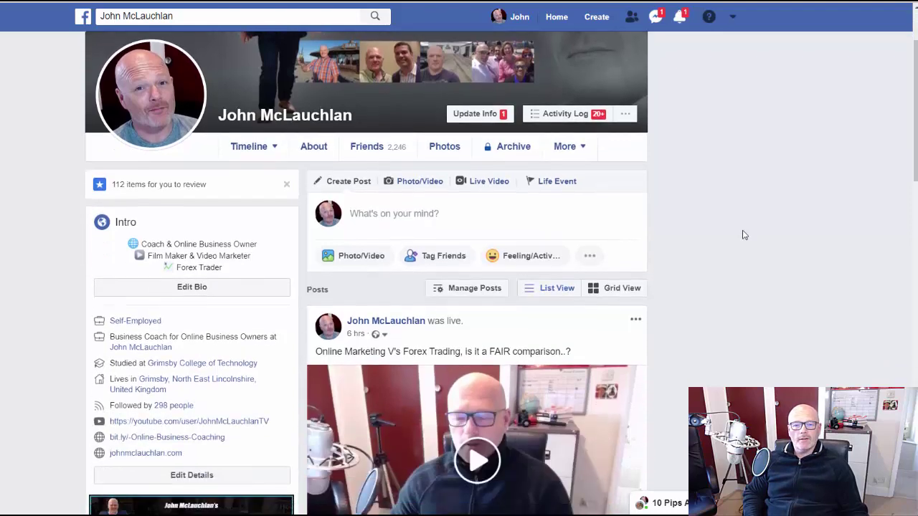
scroll(743, 235, "down", 3)
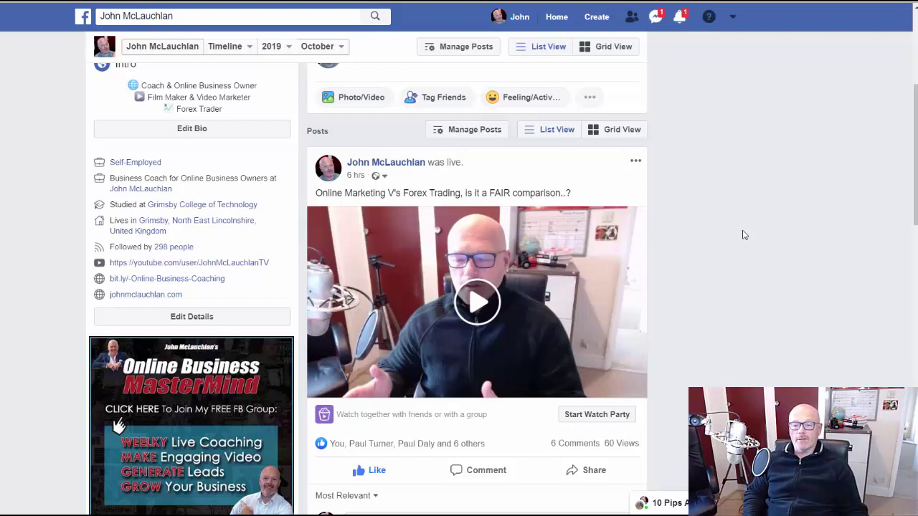
left_click(383, 319)
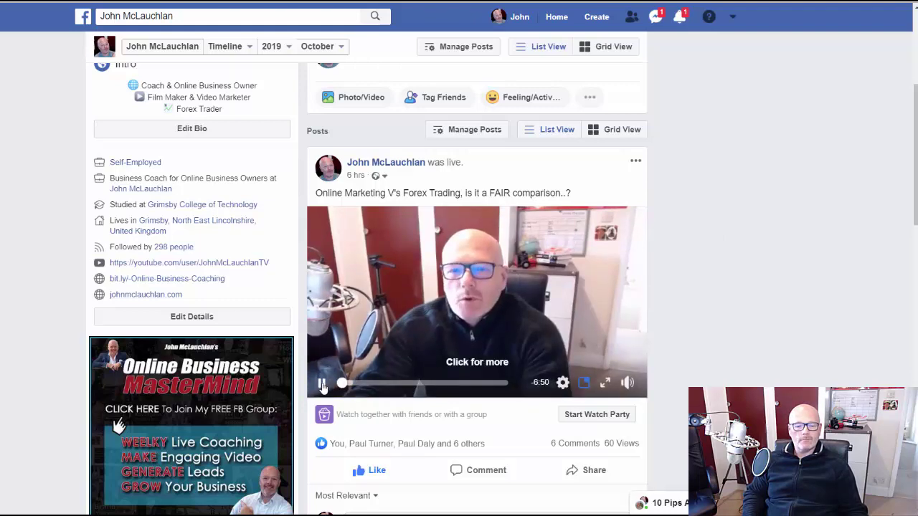
Open the live video in the full viewer, pause it, and view its embed code.
left_click(331, 305)
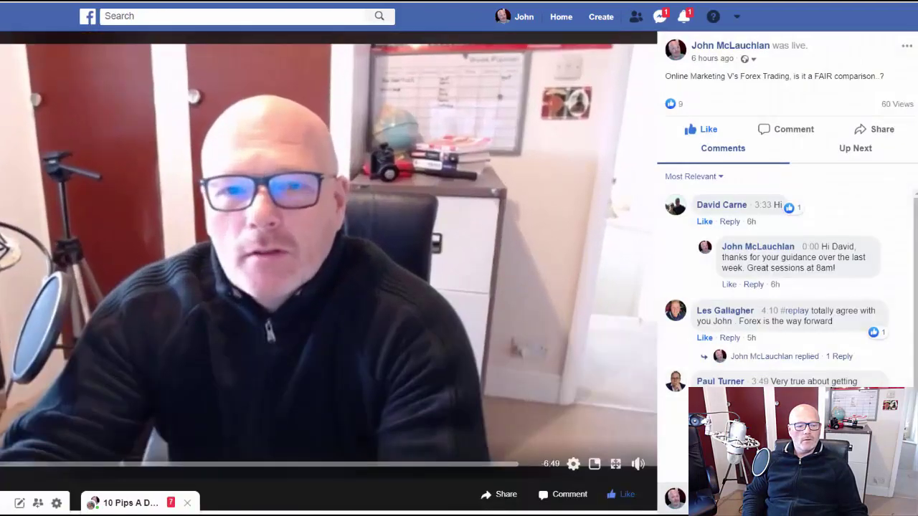
left_click(130, 302)
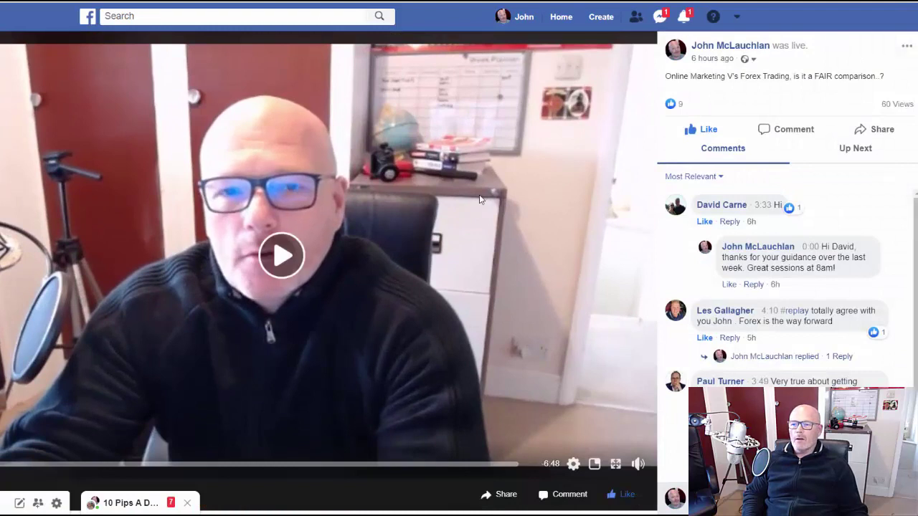
left_click(906, 50)
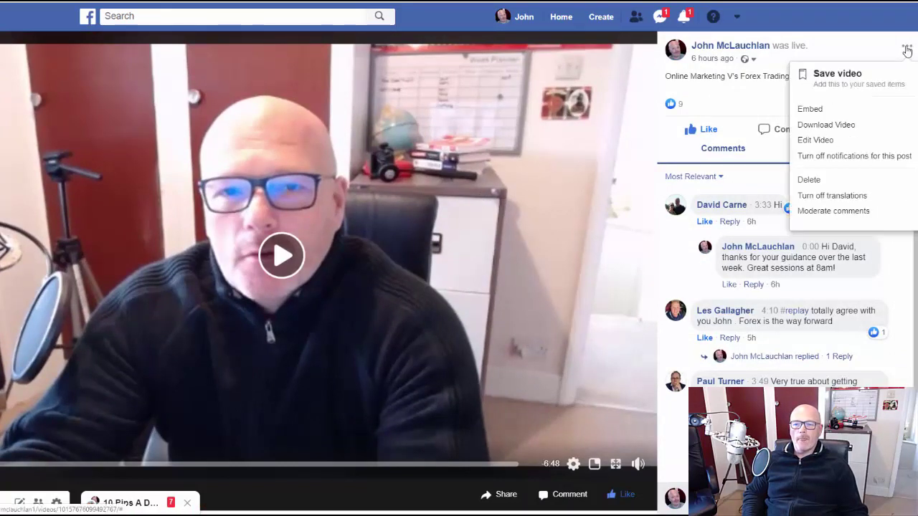
left_click(833, 111)
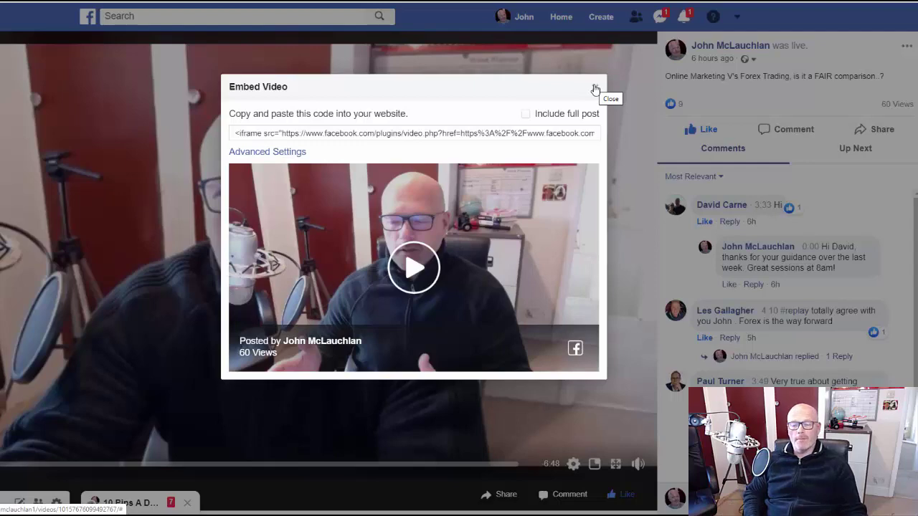
Close the embed code window and bring up the video's Edit Video form.
left_click(595, 89)
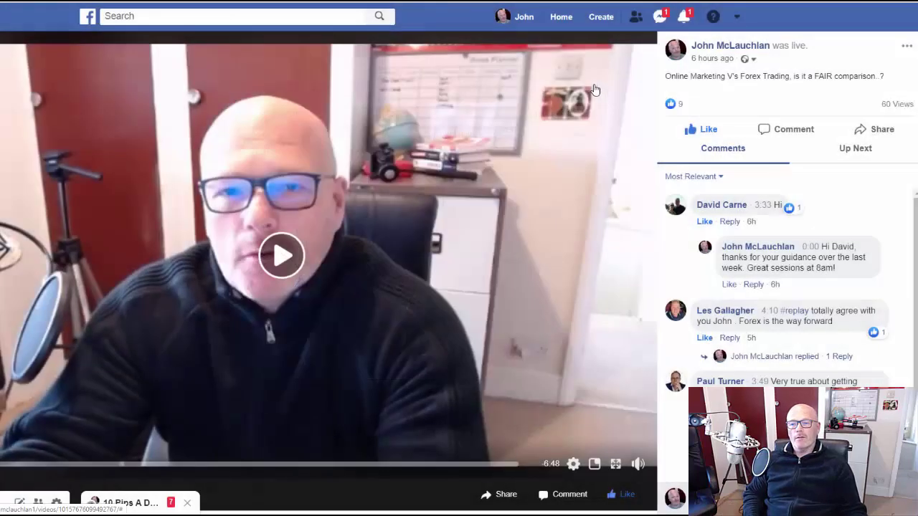
left_click(906, 46)
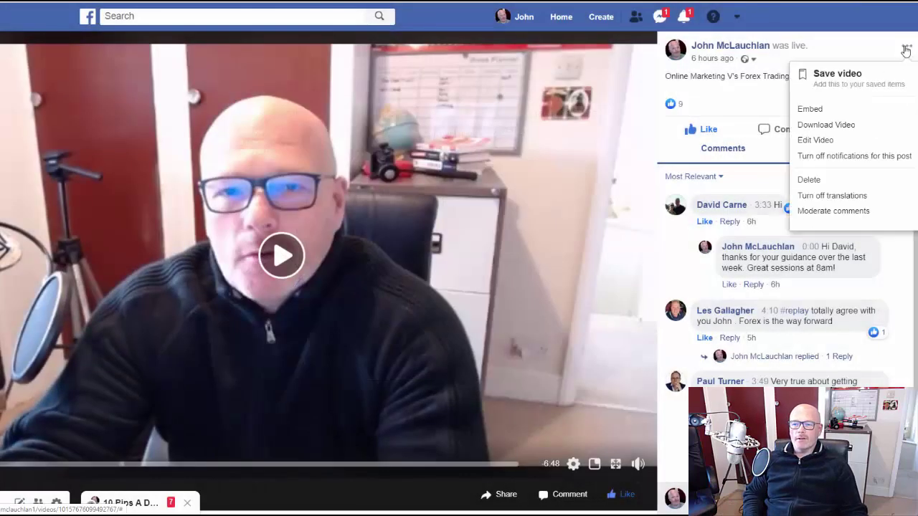
left_click(822, 140)
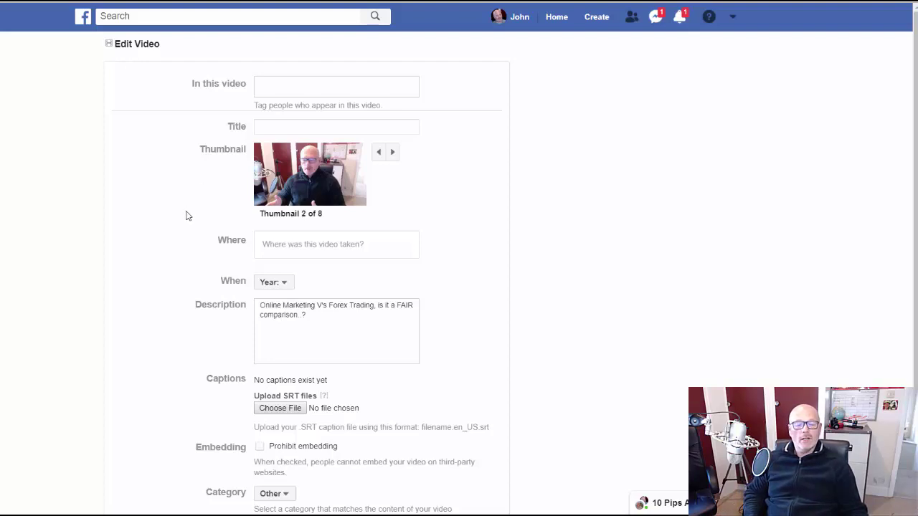
scroll(186, 216, "down", 1)
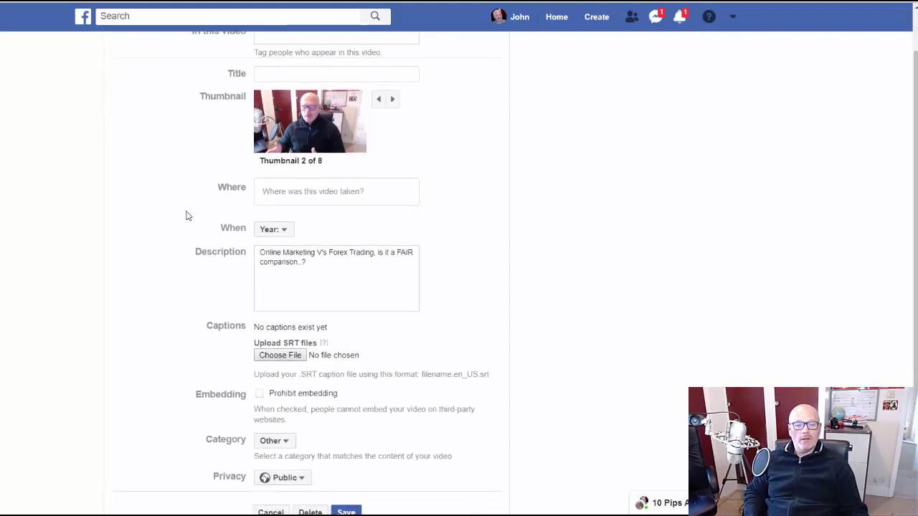
left_click(286, 234)
left_click(287, 233)
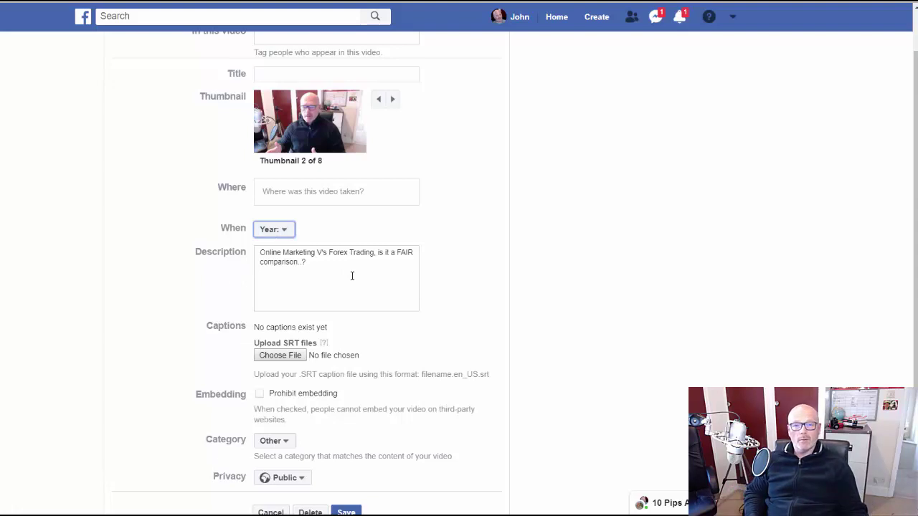
scroll(178, 295, "down", 2)
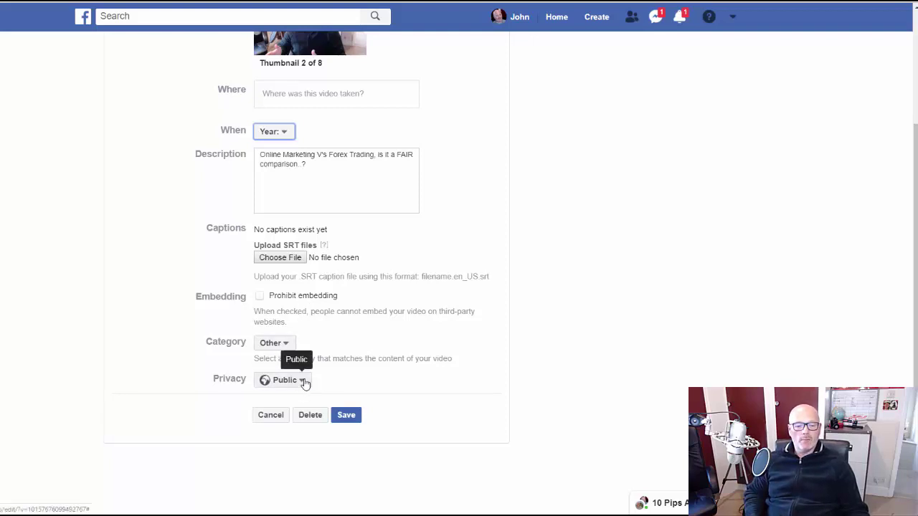
left_click(305, 383)
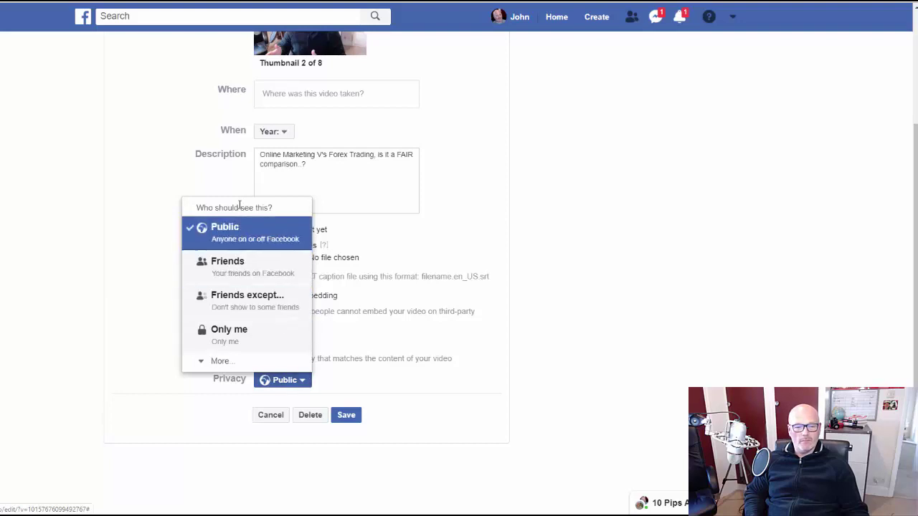
left_click(351, 380)
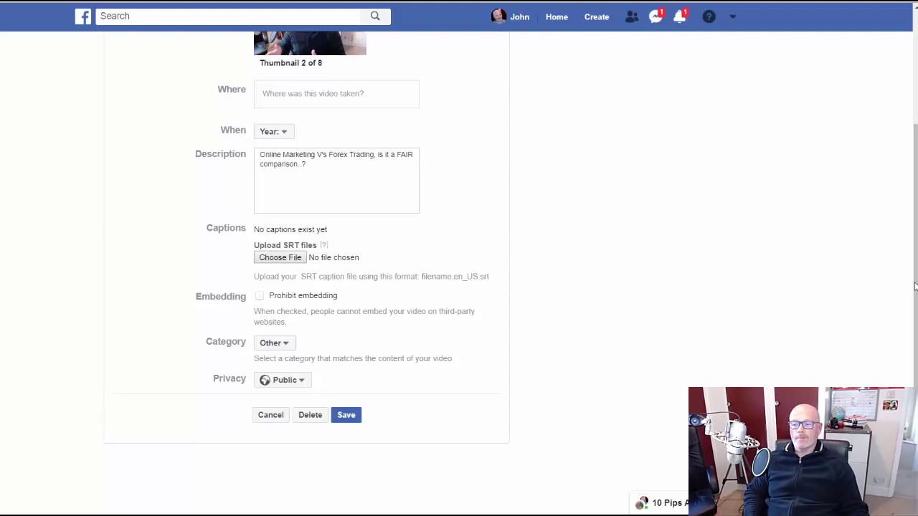
scroll(630, 187, "up", 1)
scroll(630, 187, "up", 1)
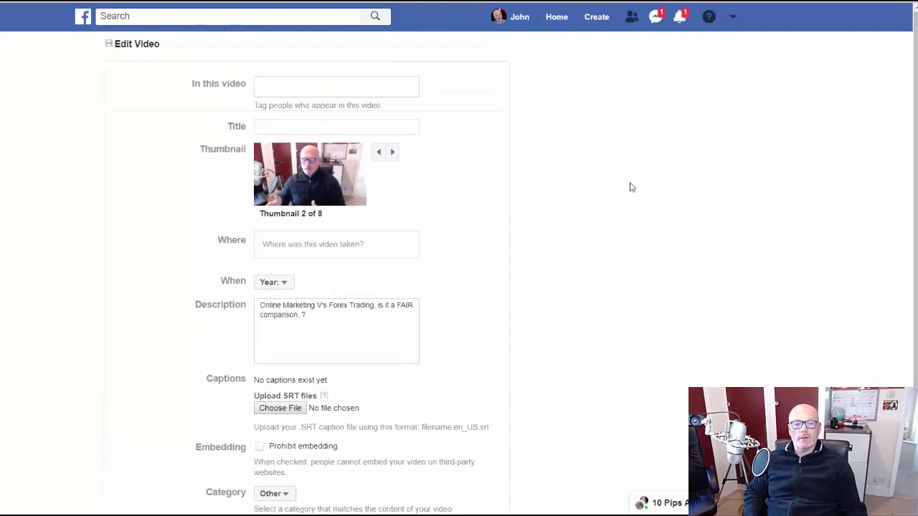